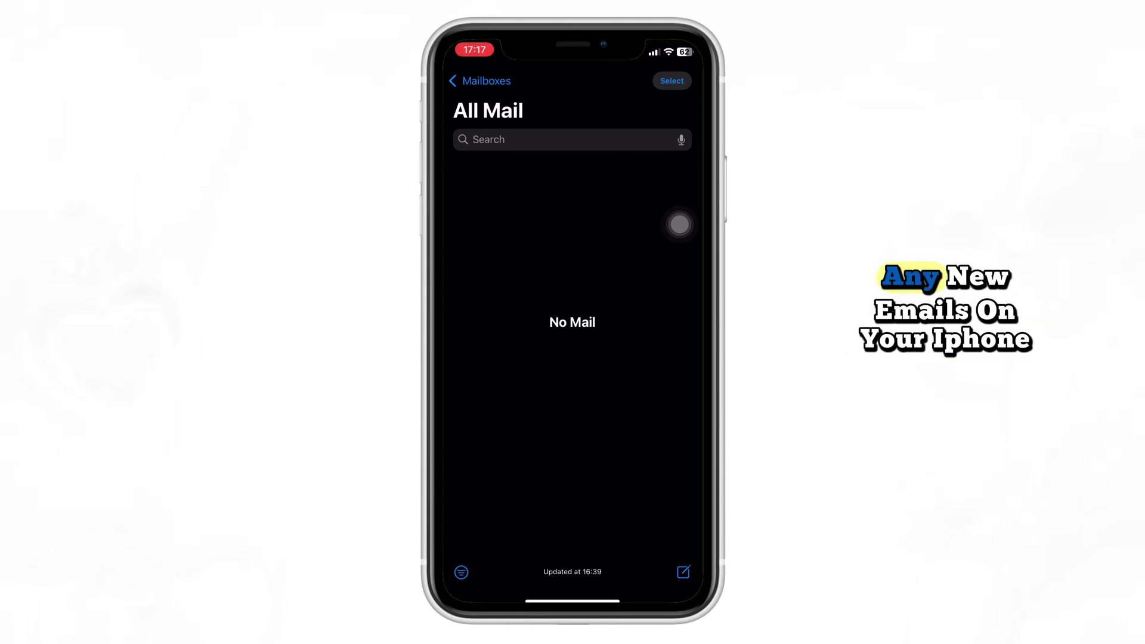
pyautogui.scroll(2, 680, 224)
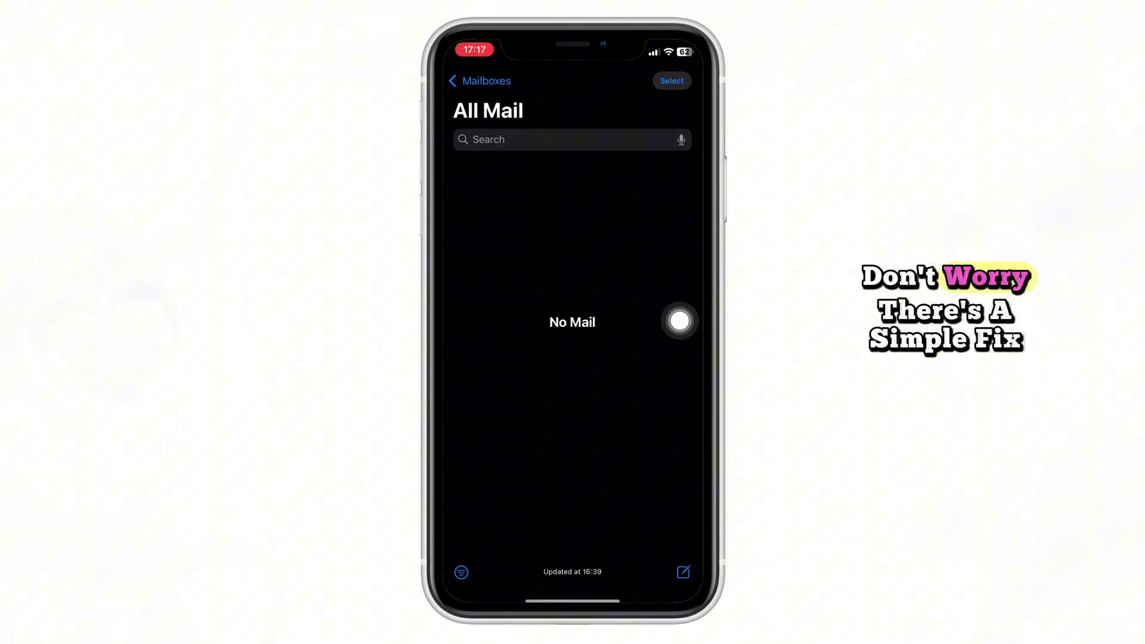
pyautogui.scroll(2, 680, 319)
pyautogui.scroll(3, 680, 320)
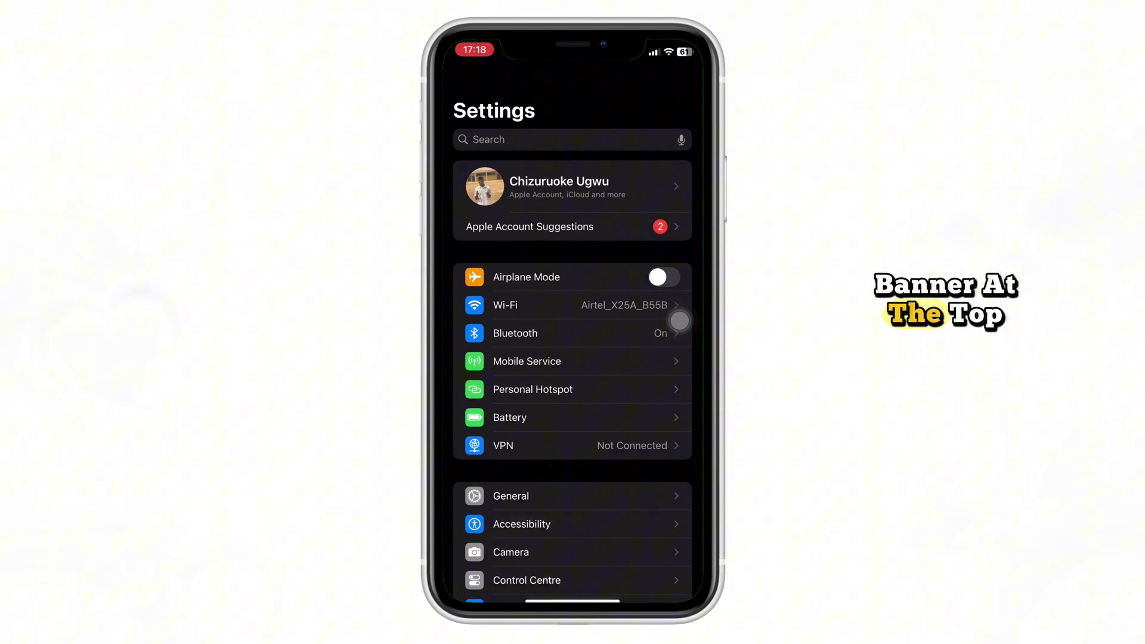
# Enter the signed-in account's Apple Account page from the Settings name banner.
pyautogui.press('Return')
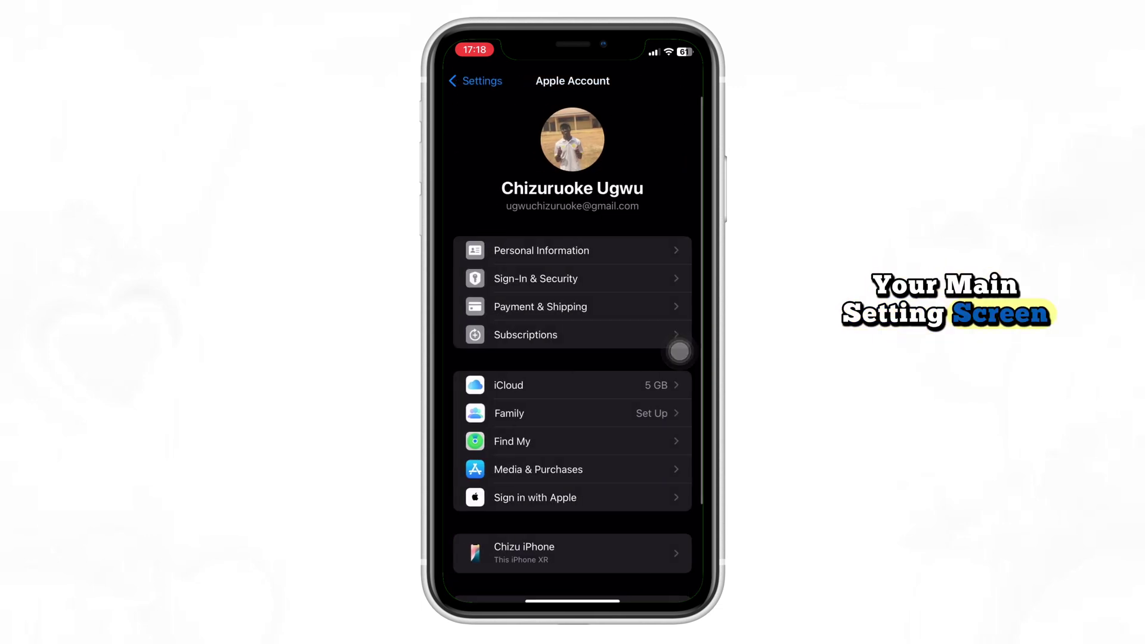
pyautogui.write('M')
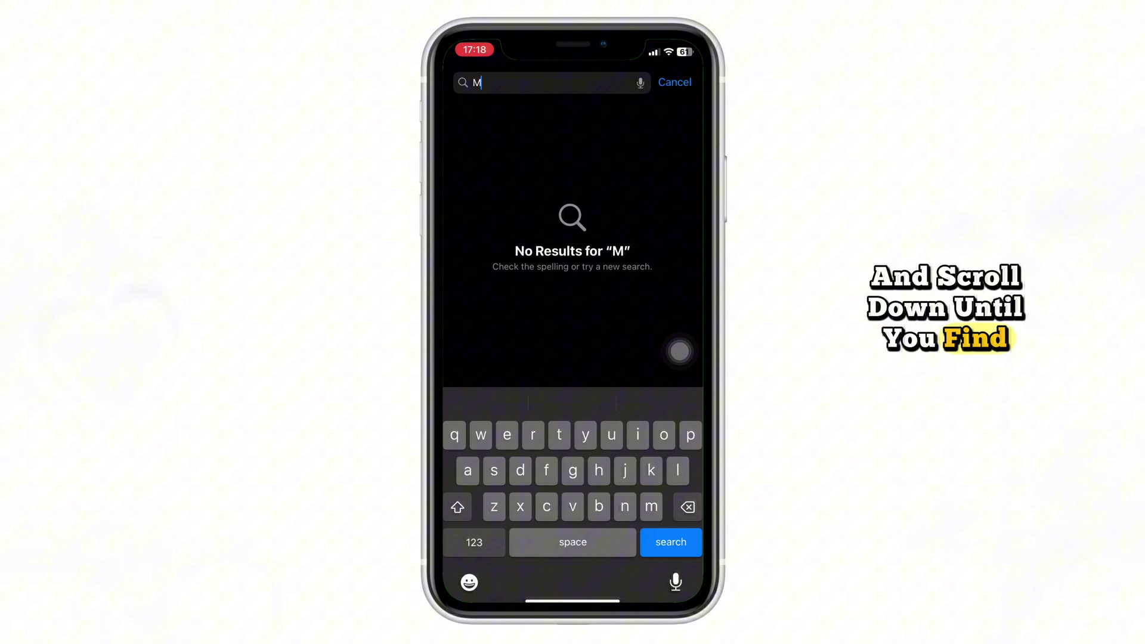
pyautogui.write('ail')
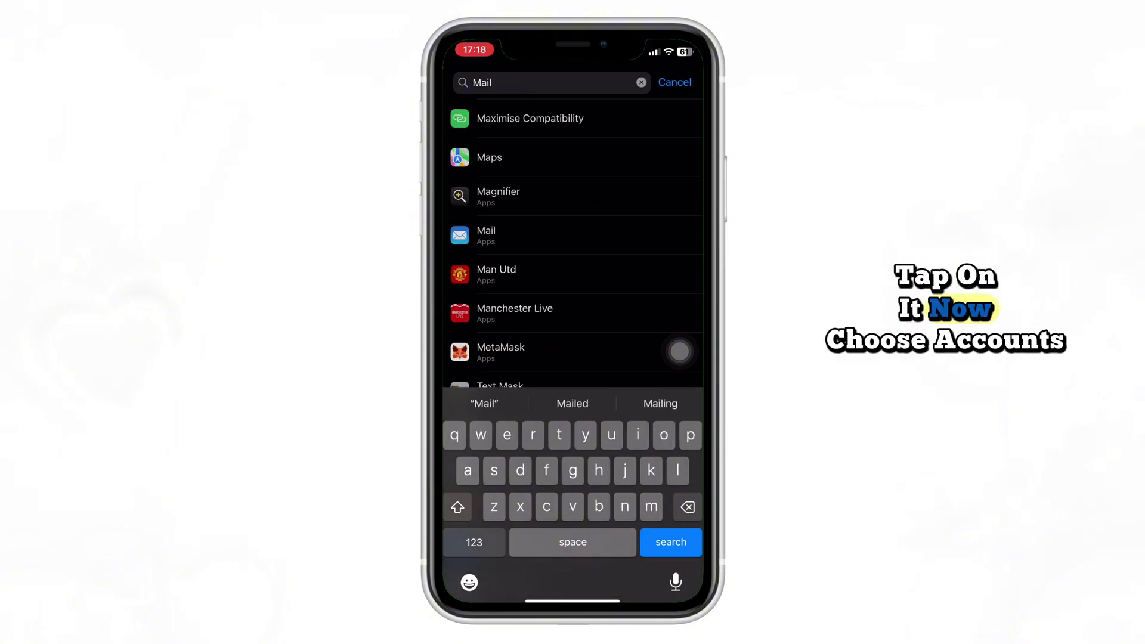
# Reach Mail's accounts list showing iCloud and Gmail with Fetch New Data set to Push.
pyautogui.click(486, 118)
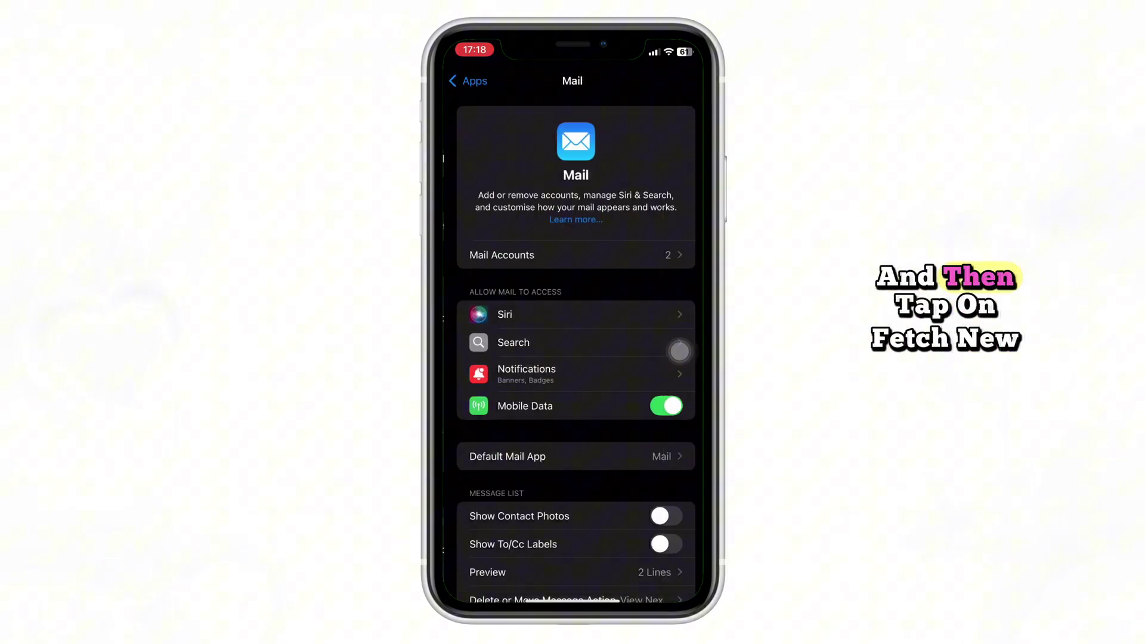
pyautogui.click(498, 255)
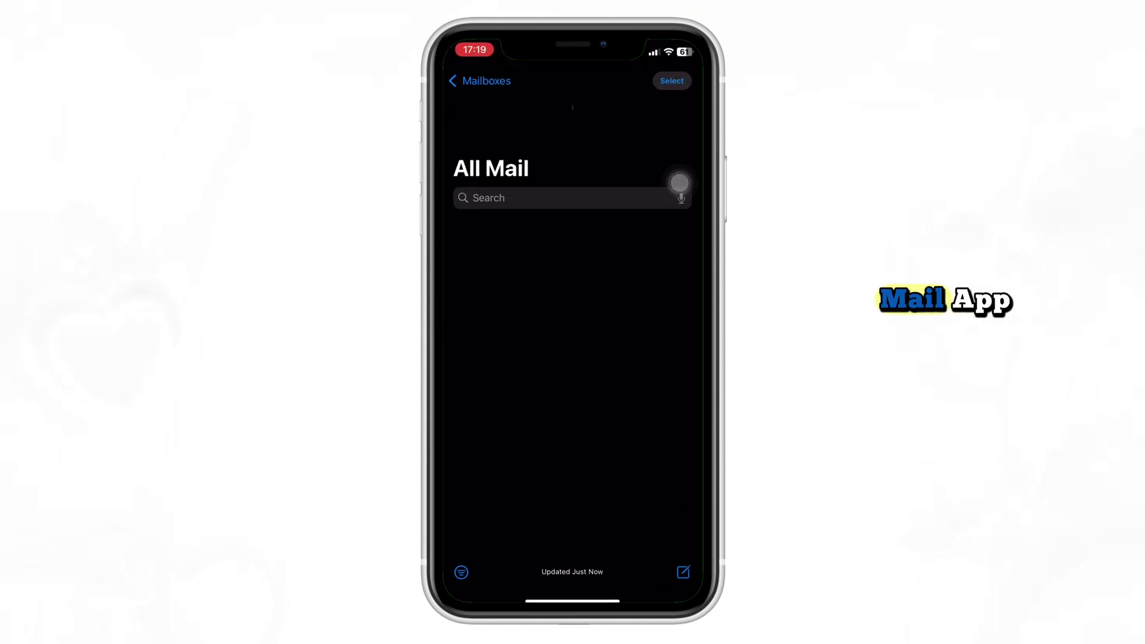
# Refresh All Mail, then All Inboxes, so new Roblox, Tottenham Hotspur and Apple emails appear.
pyautogui.moveTo(679, 184); pyautogui.dragTo(680, 182)
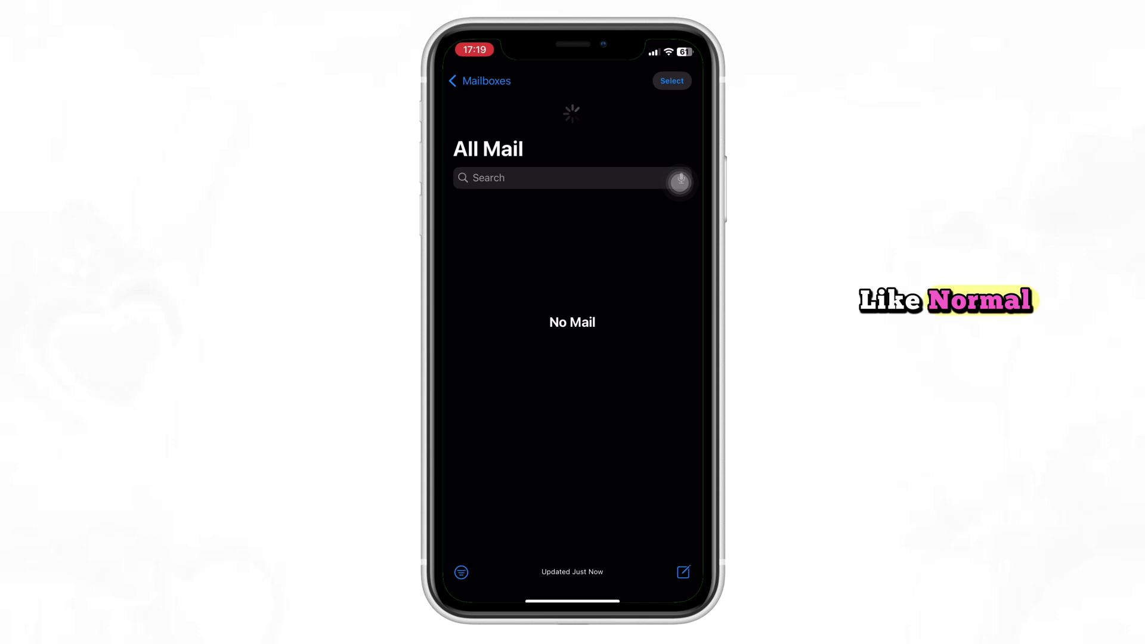
pyautogui.click(483, 81)
pyautogui.click(516, 141)
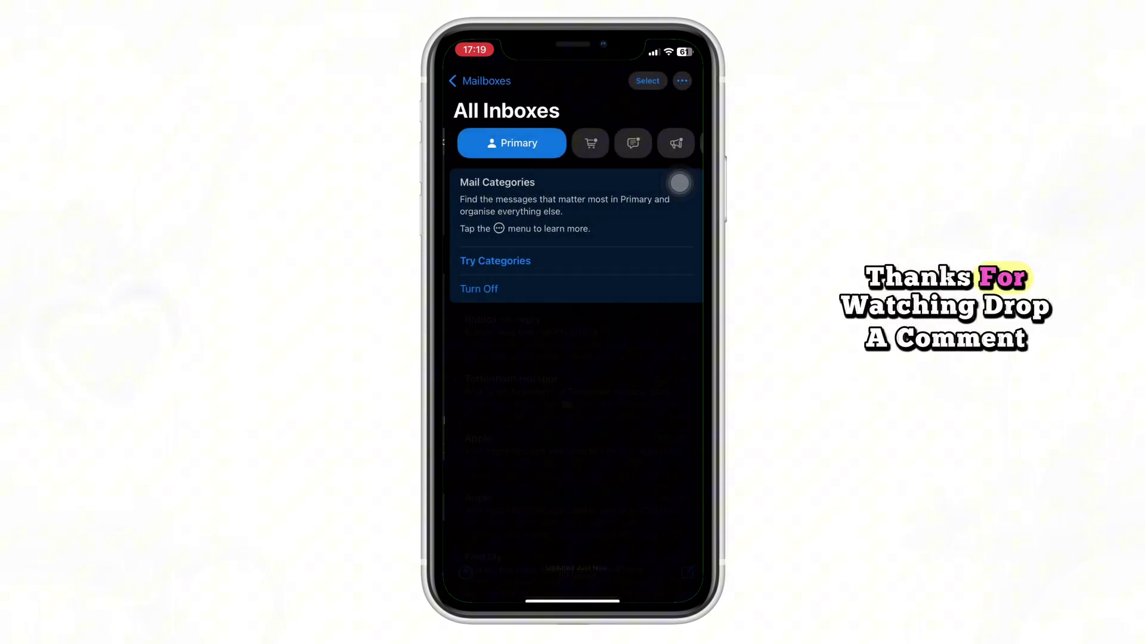
pyautogui.moveTo(573, 268); pyautogui.dragTo(572, 385)
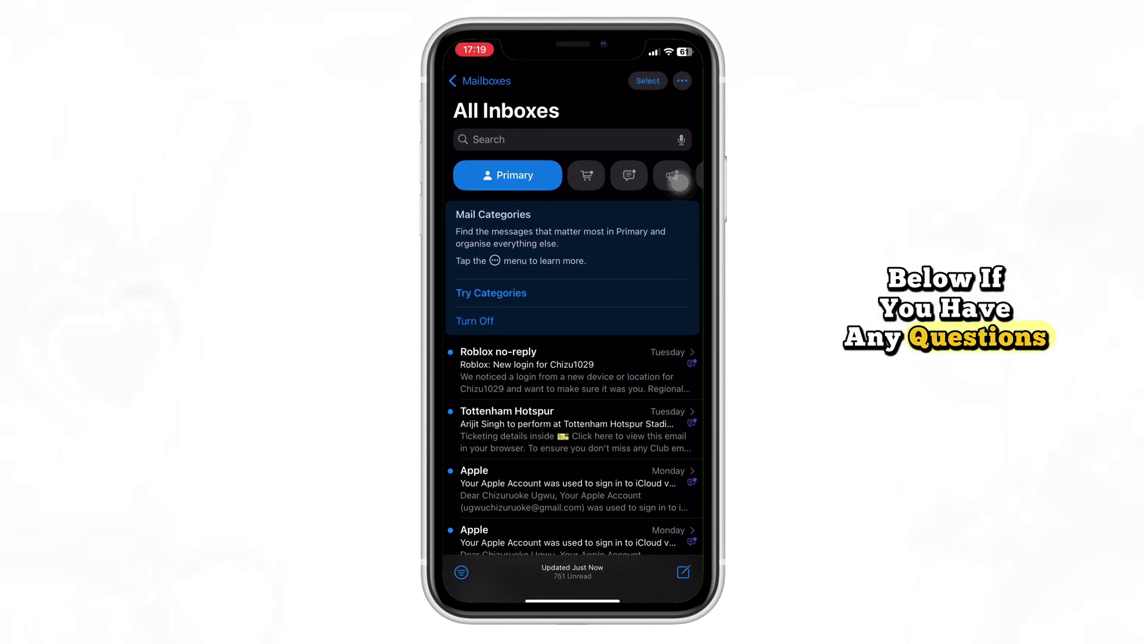
pyautogui.scroll(5, 677, 182)
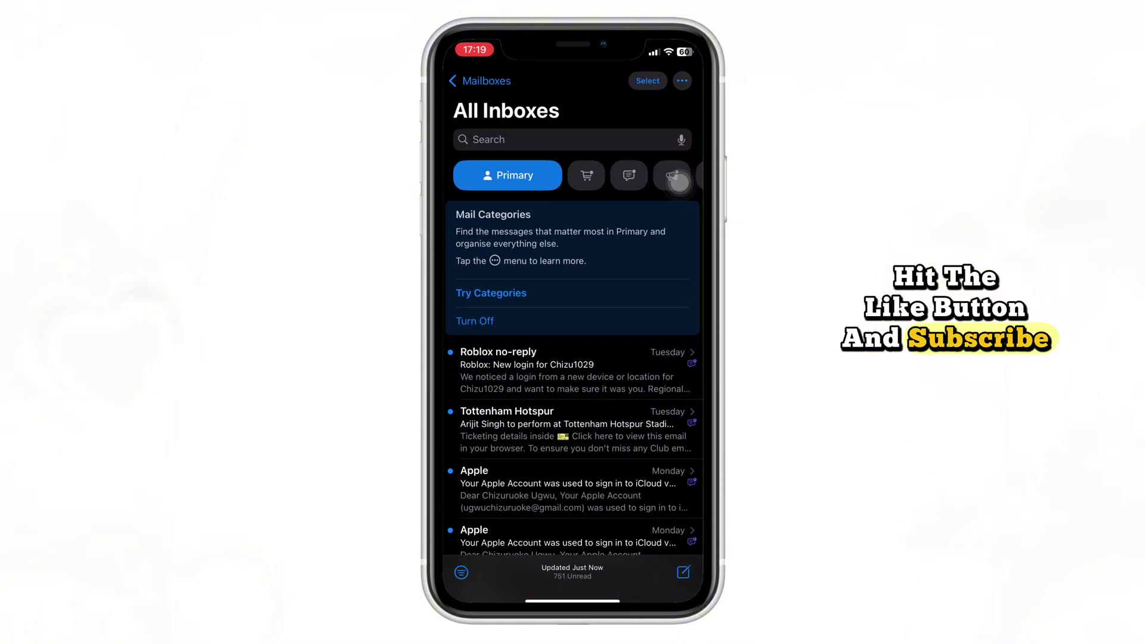
pyautogui.scroll(5, 677, 181)
pyautogui.scroll(5, 680, 183)
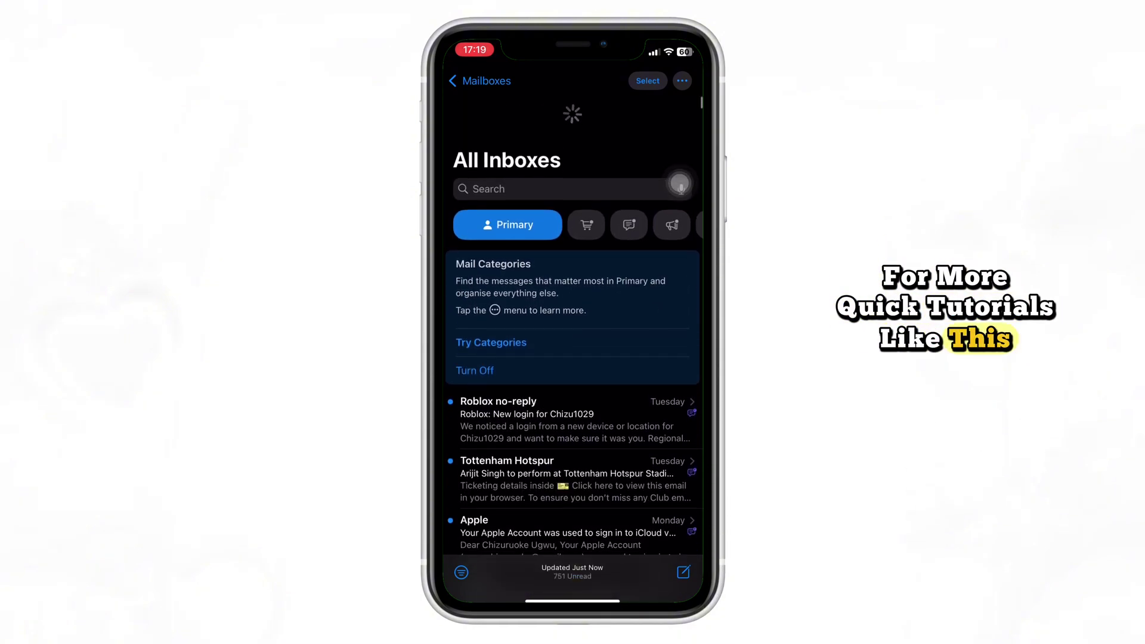